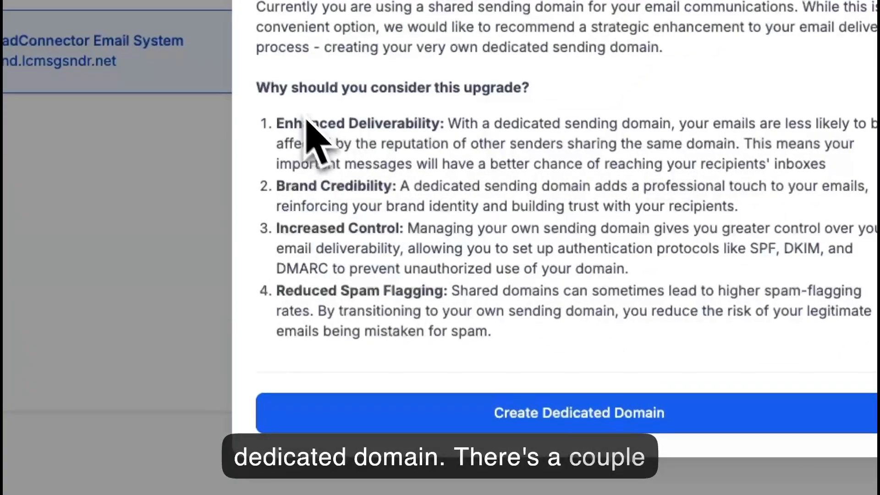
# Review why a dedicated sending domain is recommended, start creating one, and make the domain name field ready for entry.
pyautogui.moveTo(257, 87); pyautogui.dragTo(569, 98)
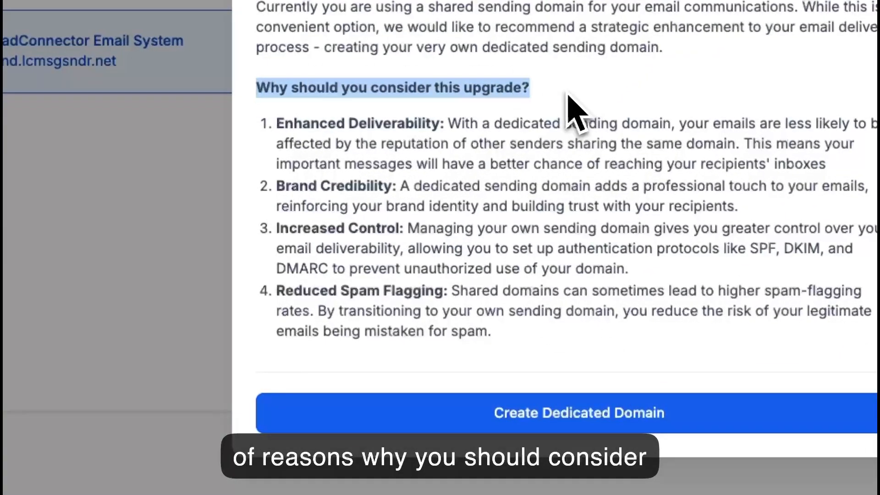
pyautogui.click(573, 367)
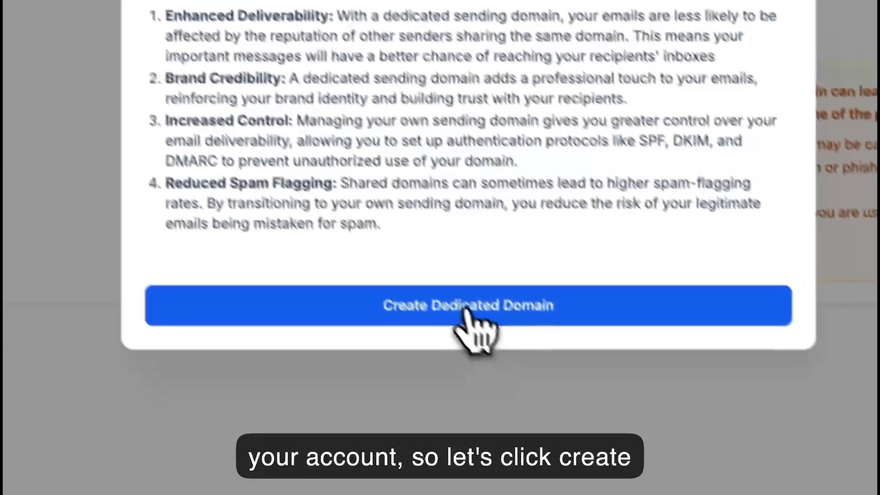
pyautogui.click(561, 408)
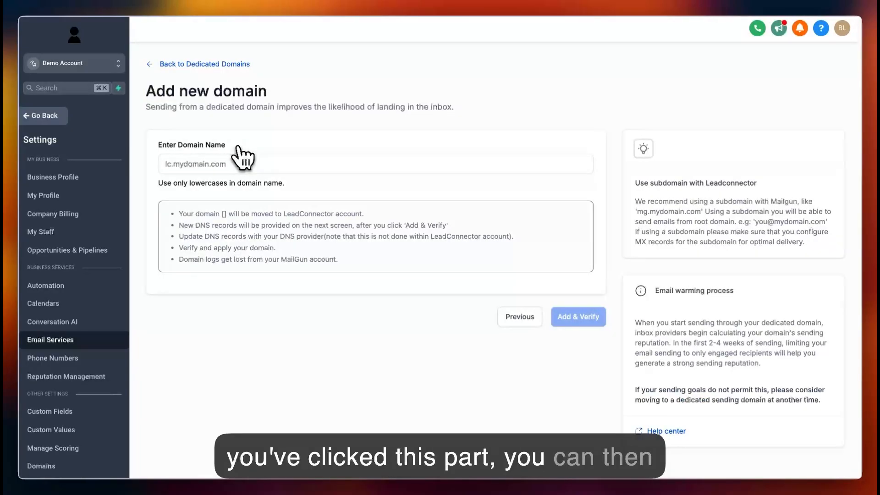
pyautogui.click(242, 160)
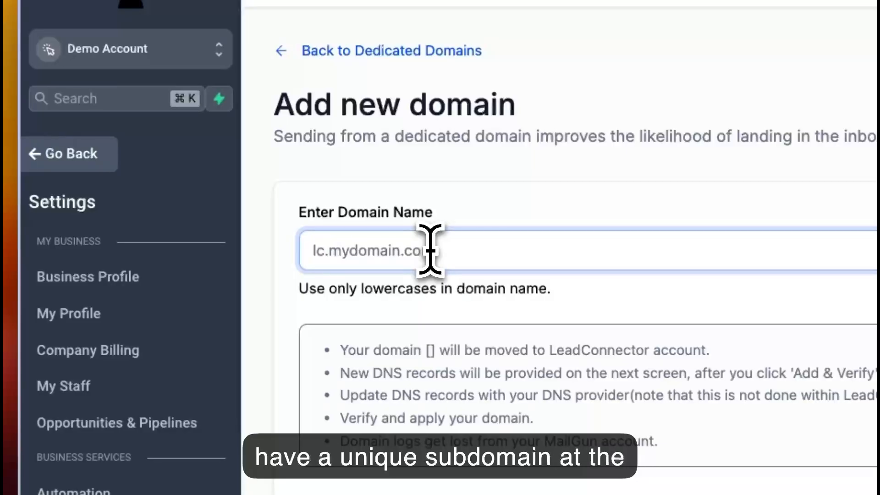
# Try "no-reply." and "mail." as example subdomain prefixes for the new domain name.
pyautogui.write('no-repl')
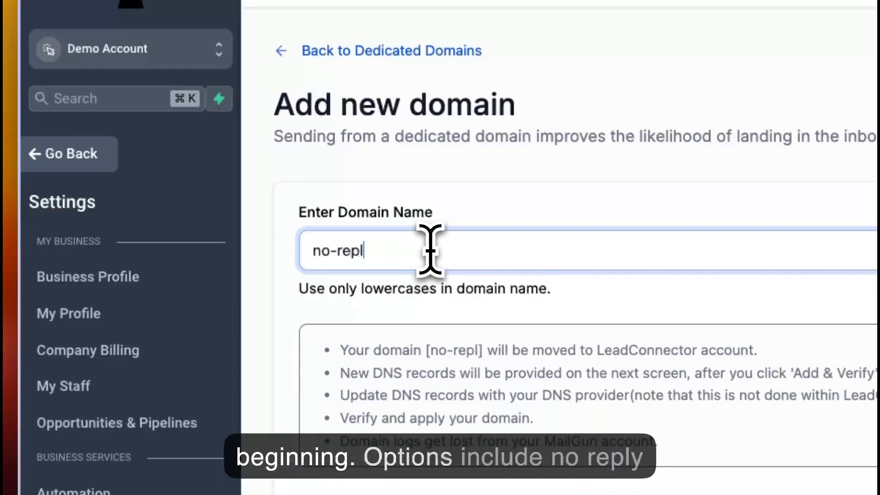
pyautogui.write('y.')
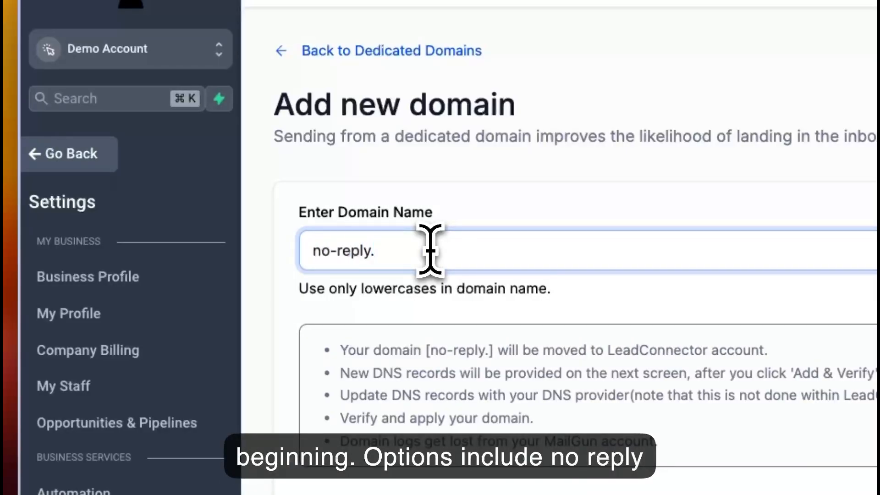
pyautogui.press('super+a')
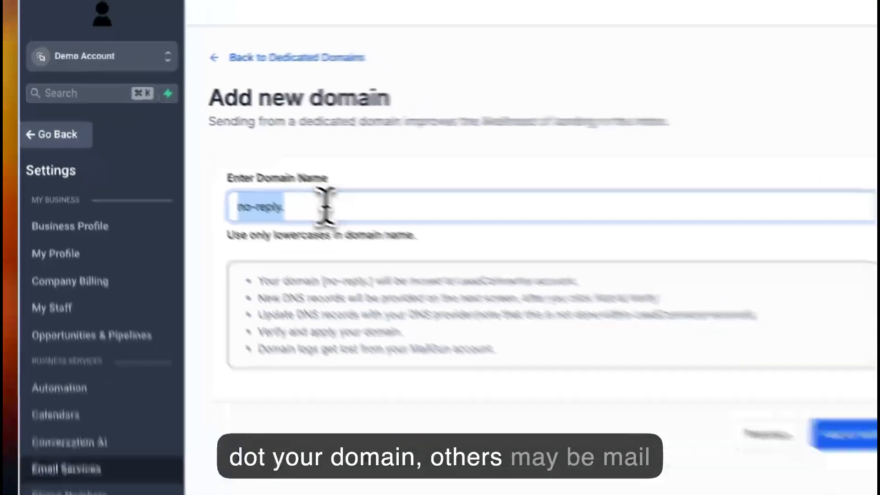
pyautogui.write('mail')
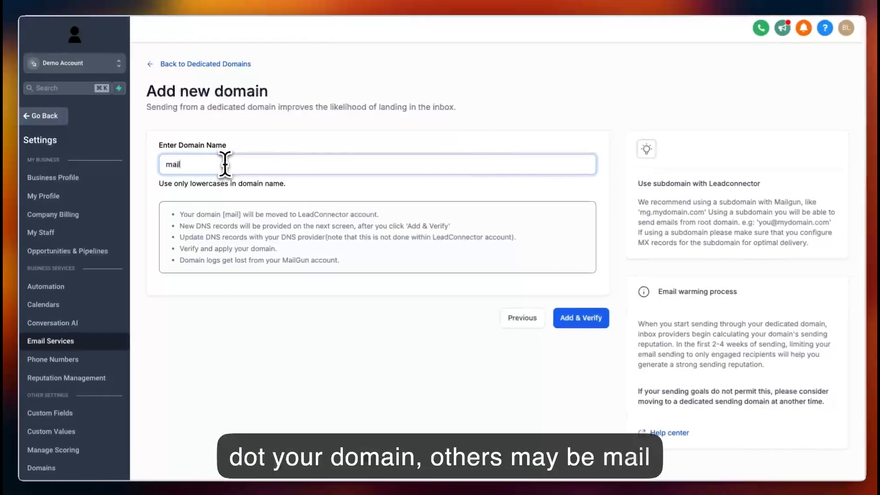
pyautogui.write('.')
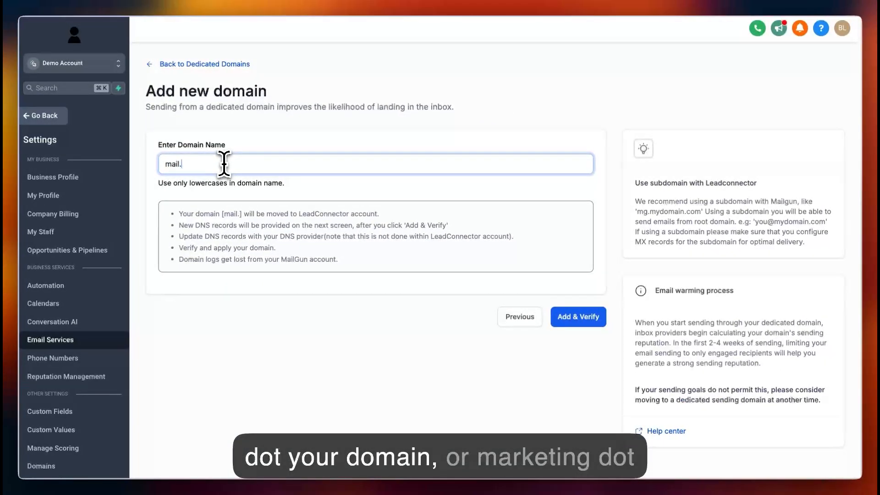
pyautogui.write('marketing')
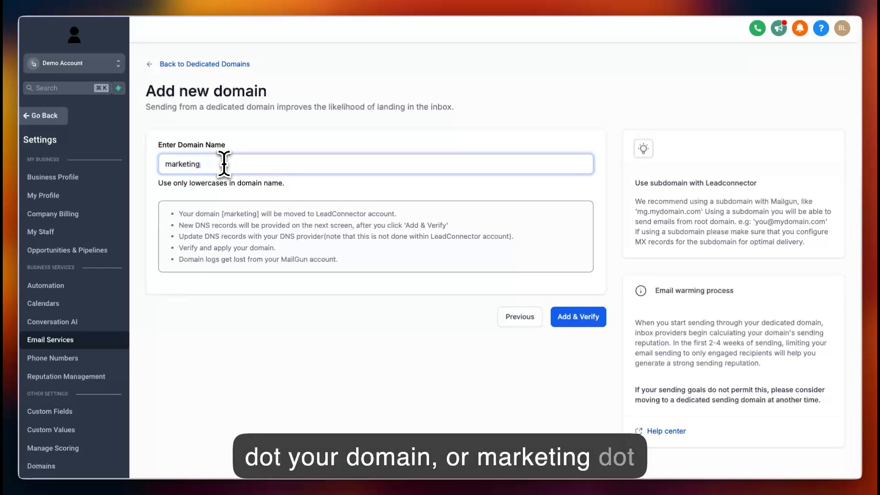
pyautogui.write('.')
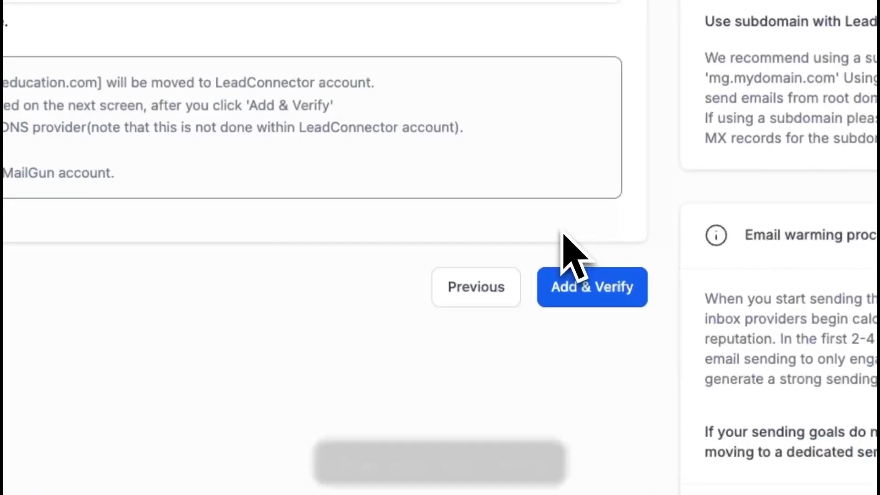
# Enter marketing.mycrmeducation.com as the new domain name and submit it to be added and verified.
pyautogui.click(591, 286)
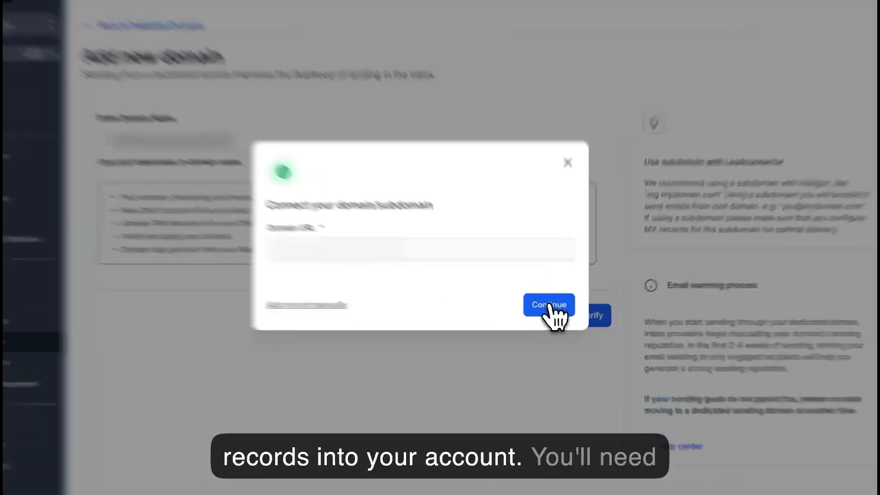
# Connect the subdomain through Cloudflare by authorizing the addition of its DNS records, and run the domain verification.
pyautogui.click(554, 313)
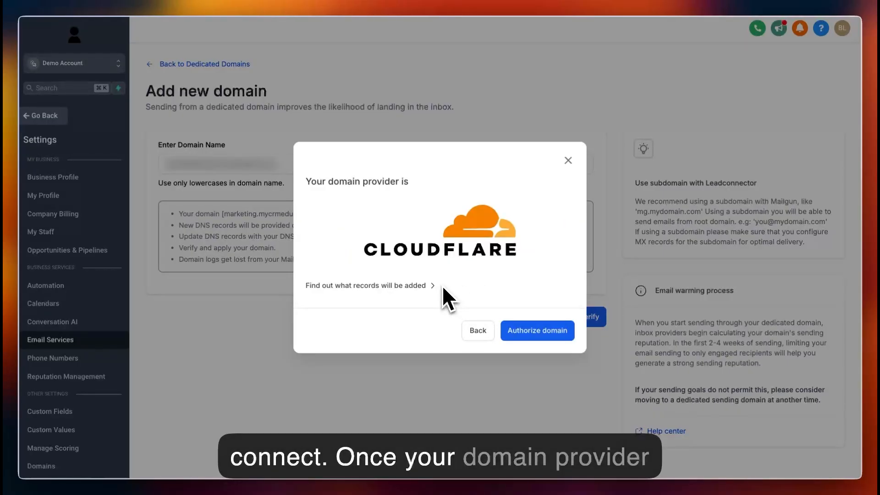
pyautogui.click(539, 332)
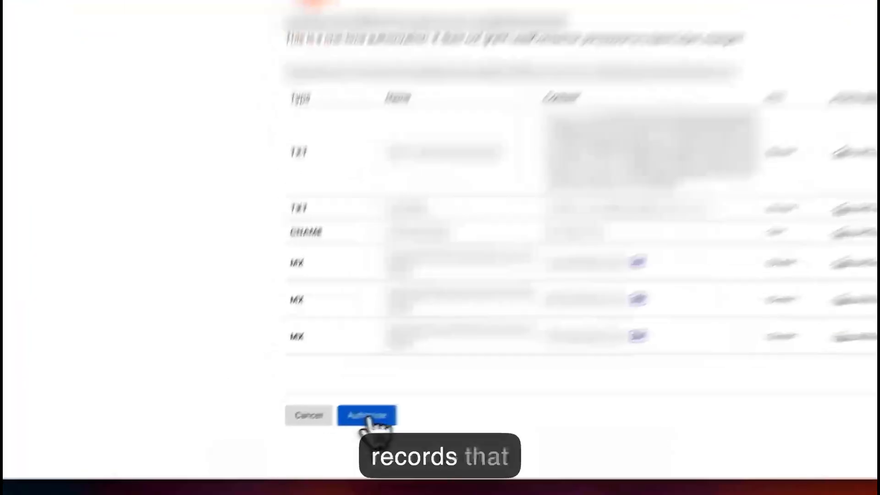
pyautogui.click(323, 431)
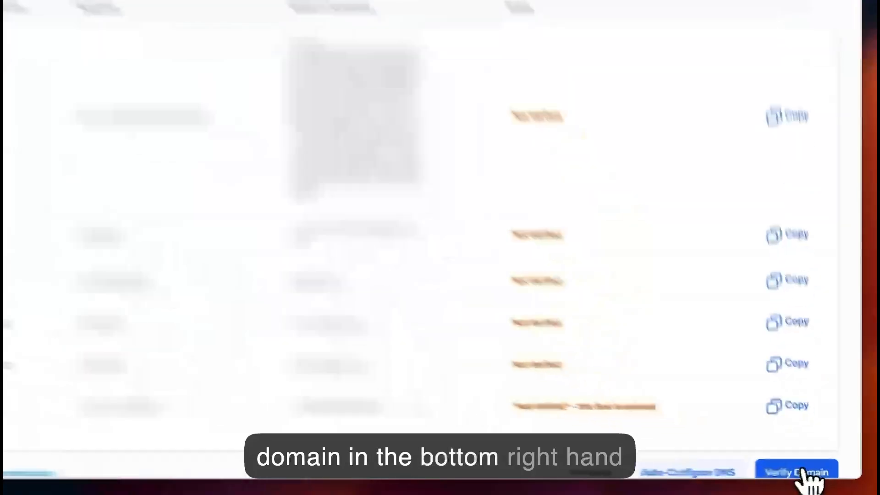
pyautogui.click(816, 473)
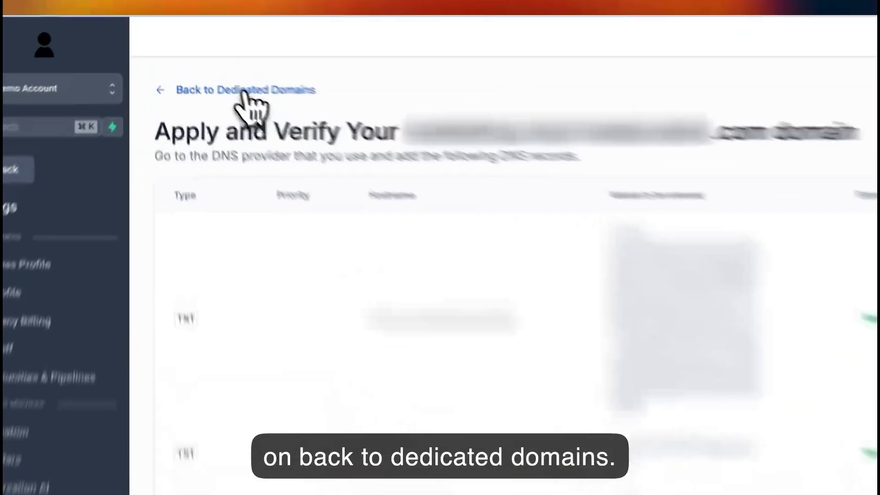
# Return to the dedicated domains overview and examine the Domain Configuration settings for the different email types.
pyautogui.click(204, 66)
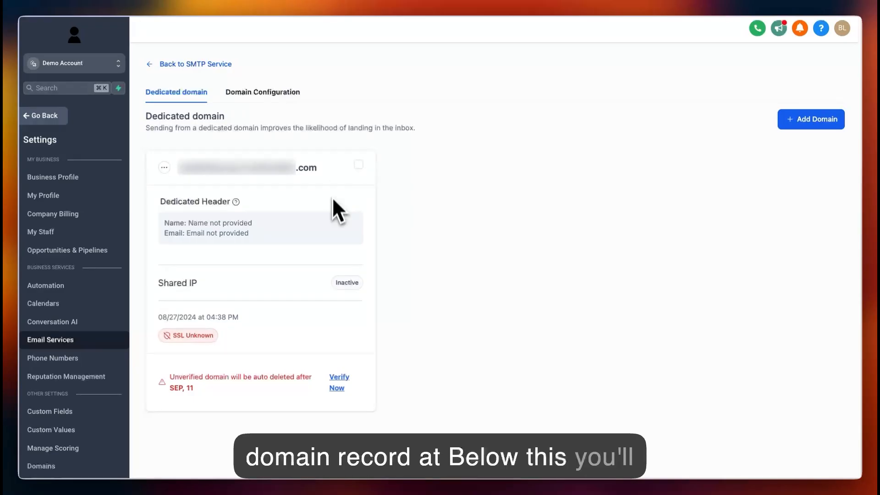
pyautogui.moveTo(244, 206)
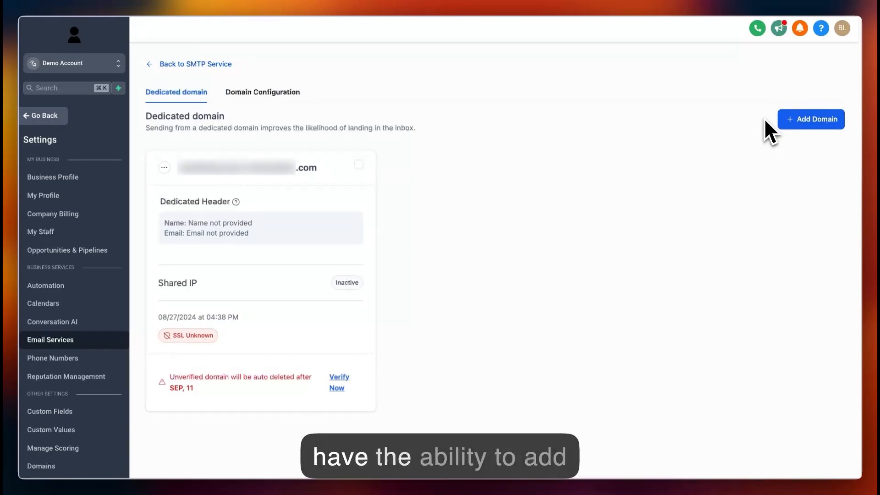
pyautogui.click(262, 100)
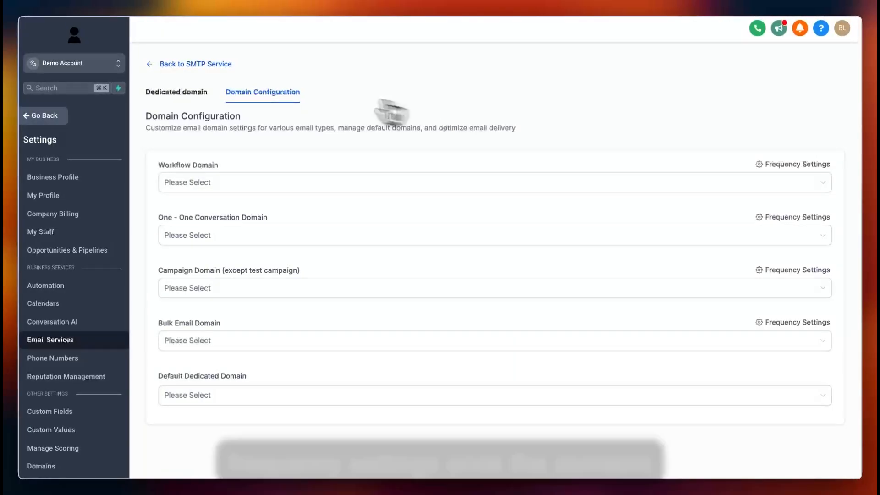
pyautogui.click(177, 93)
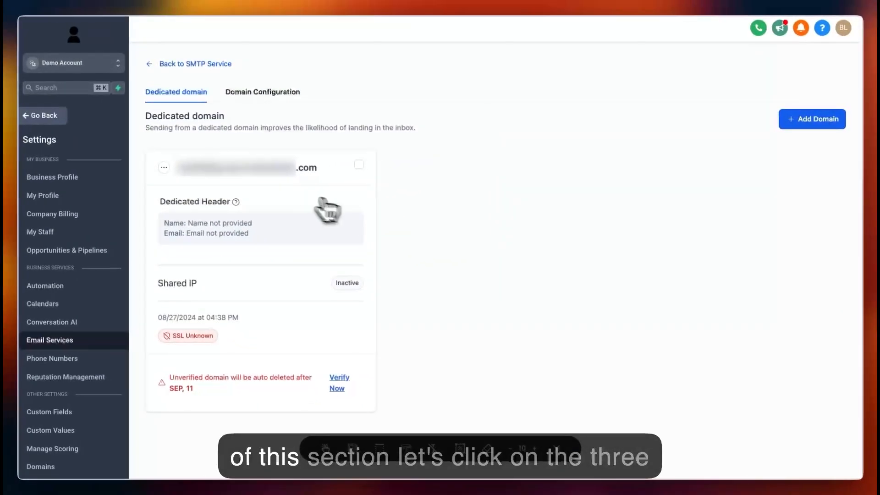
# Inspect the domain's dedicated header form with its From Name and From Email fields, and its Verify domain option.
pyautogui.click(164, 167)
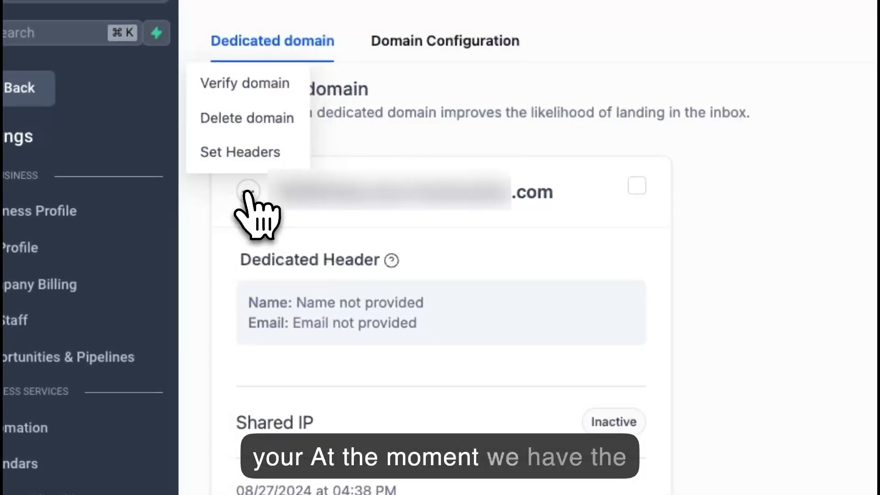
pyautogui.click(238, 153)
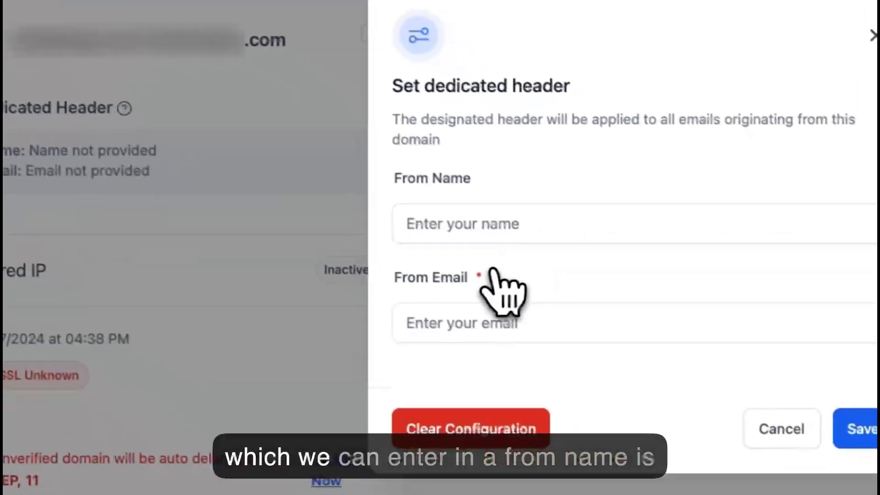
pyautogui.click(442, 323)
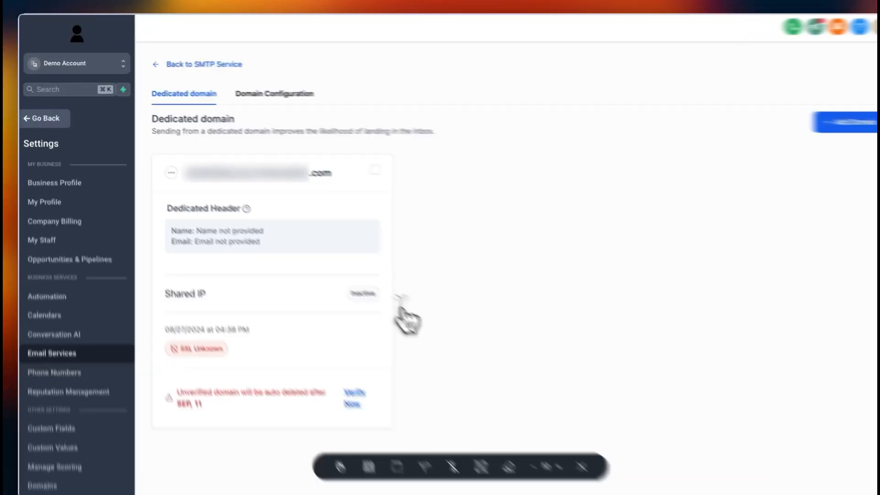
pyautogui.click(164, 167)
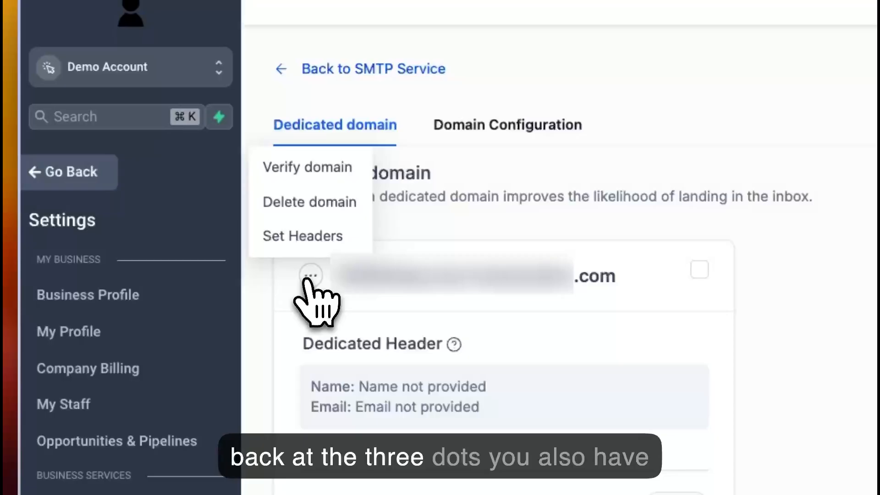
pyautogui.click(299, 176)
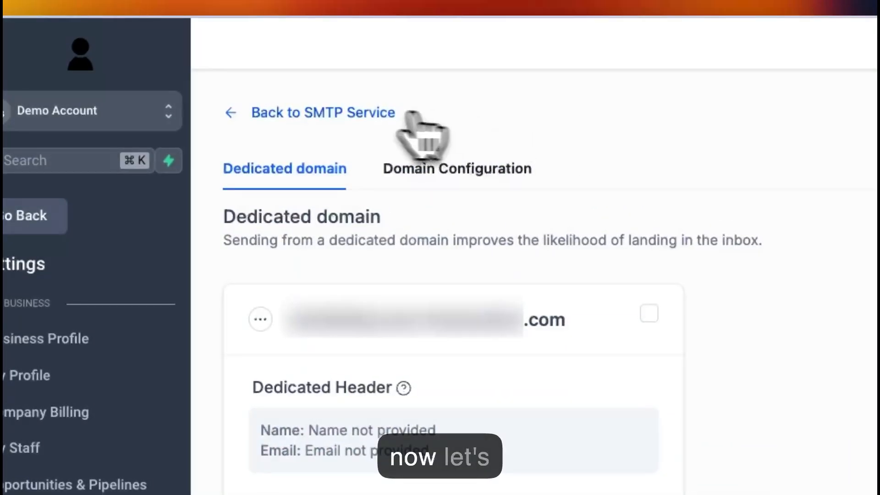
# Go back to the SMTP service overview, open Reply & Forward Settings, and read the note about forwarding addresses.
pyautogui.click(303, 113)
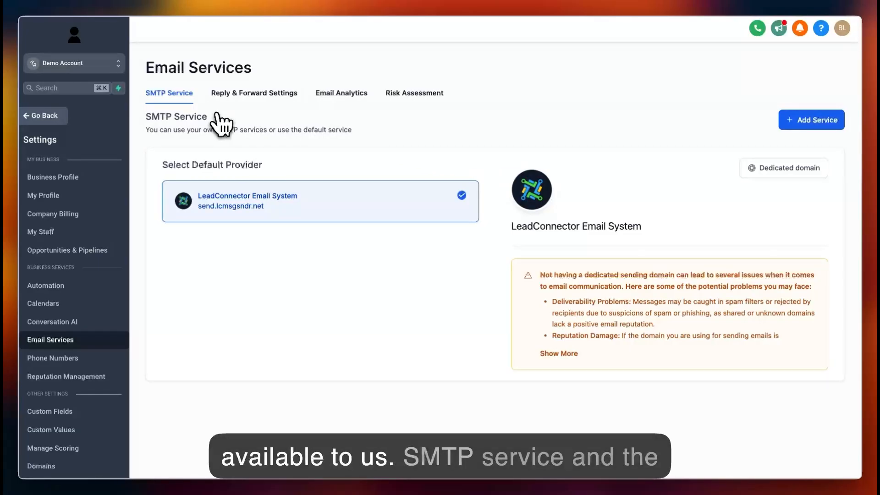
pyautogui.click(256, 93)
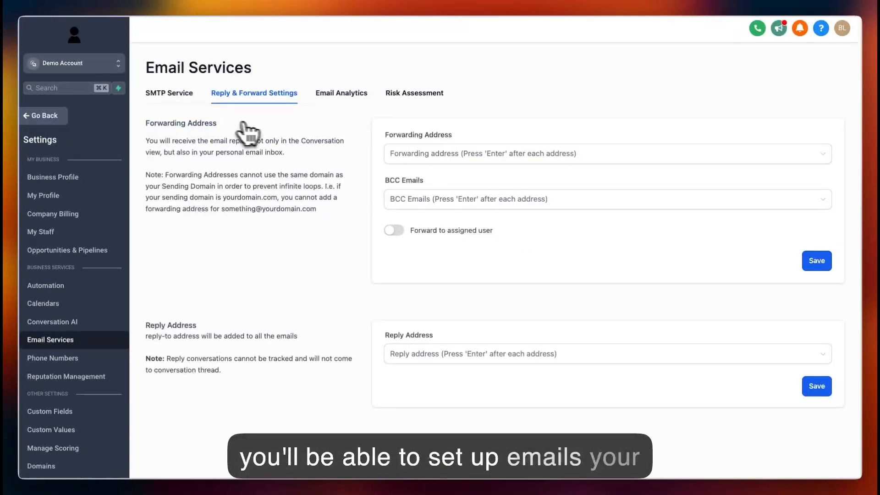
pyautogui.click(426, 154)
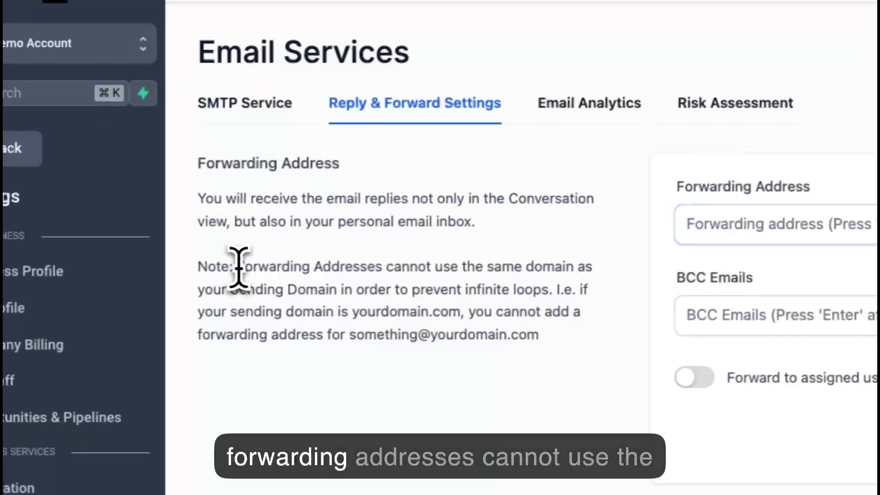
pyautogui.moveTo(183, 275); pyautogui.dragTo(367, 281)
pyautogui.moveTo(428, 270); pyautogui.dragTo(439, 271)
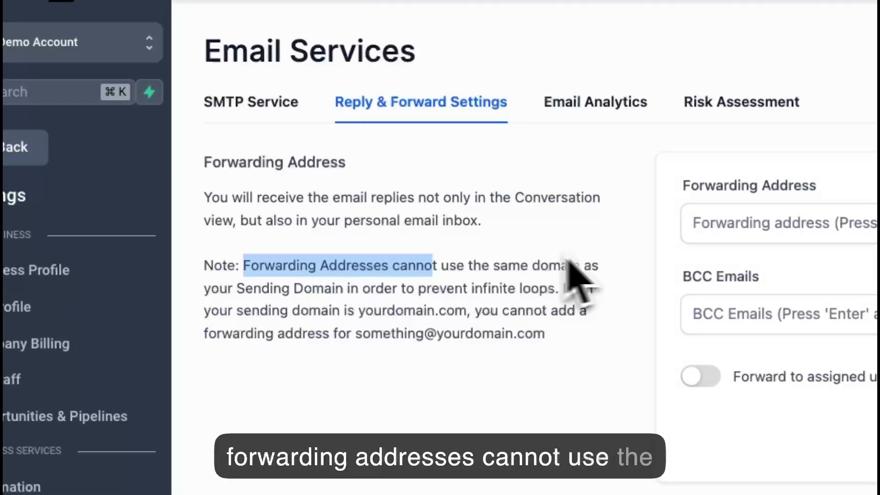
pyautogui.click(641, 291)
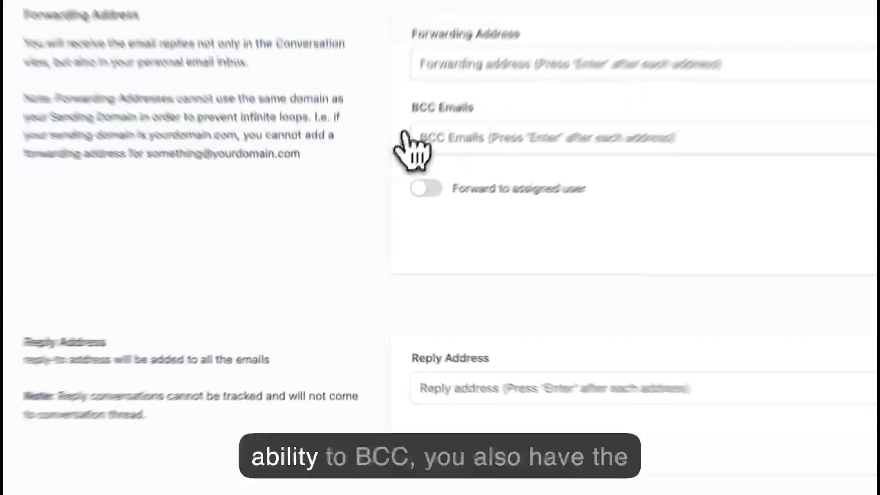
# Check the BCC Emails field and try switching Forward to assigned user on and back off.
pyautogui.click(434, 200)
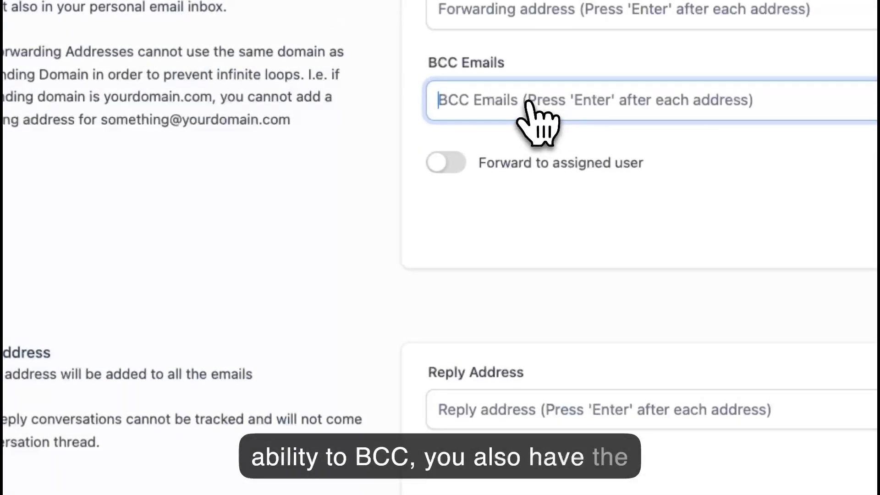
pyautogui.click(407, 113)
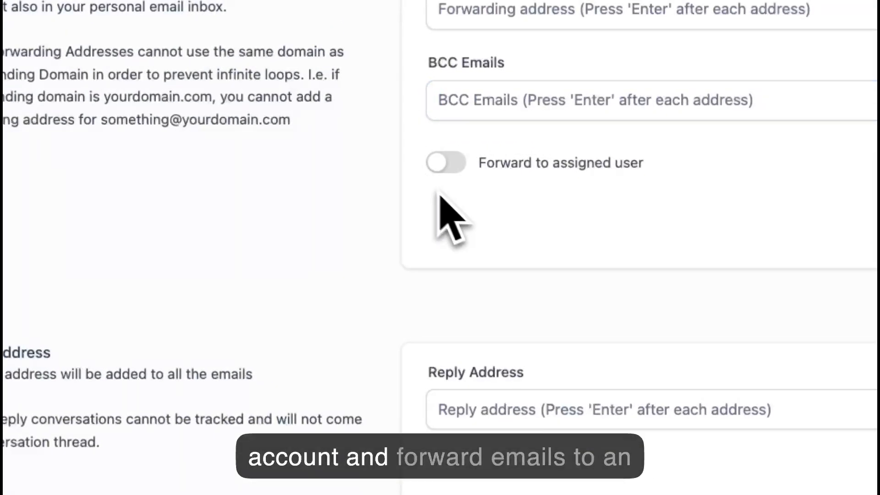
pyautogui.click(441, 164)
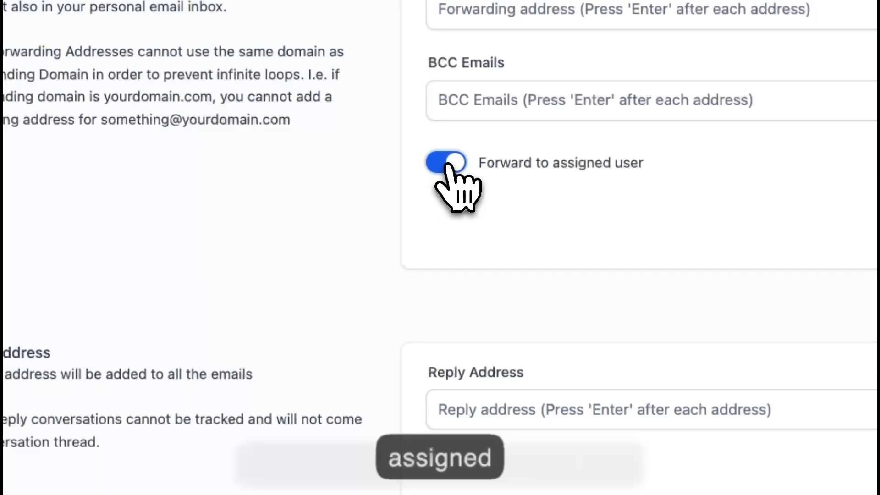
pyautogui.click(441, 165)
# Examine the Reply Address field and the description of how reply-to addresses are applied.
pyautogui.click(453, 422)
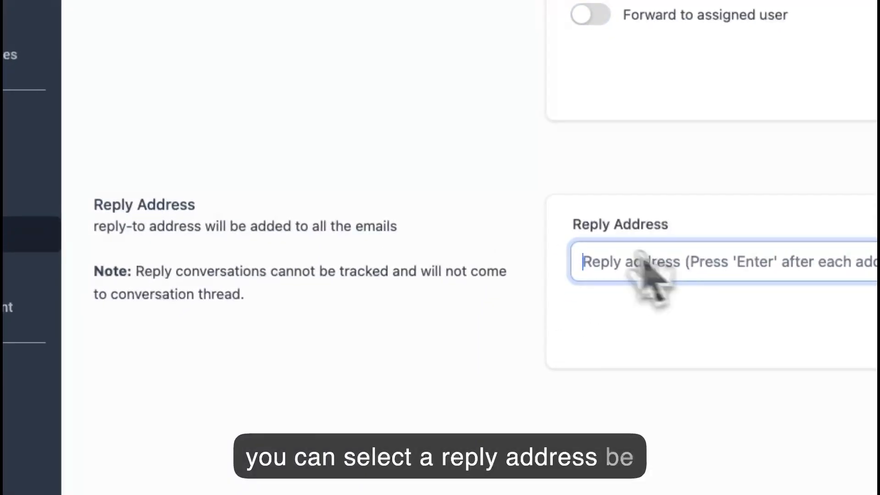
pyautogui.moveTo(418, 230); pyautogui.dragTo(98, 245)
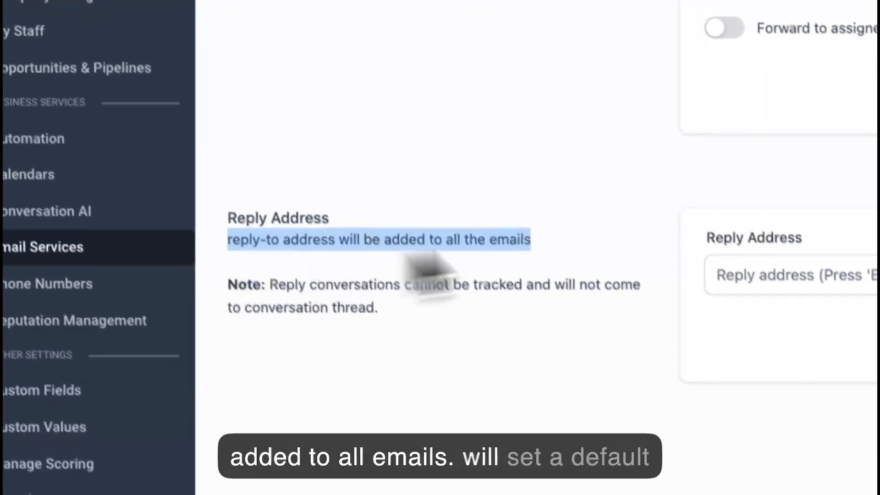
# Read the note under Reply Address on how reply conversations are tracked and shown in the conversation thread.
pyautogui.click(633, 191)
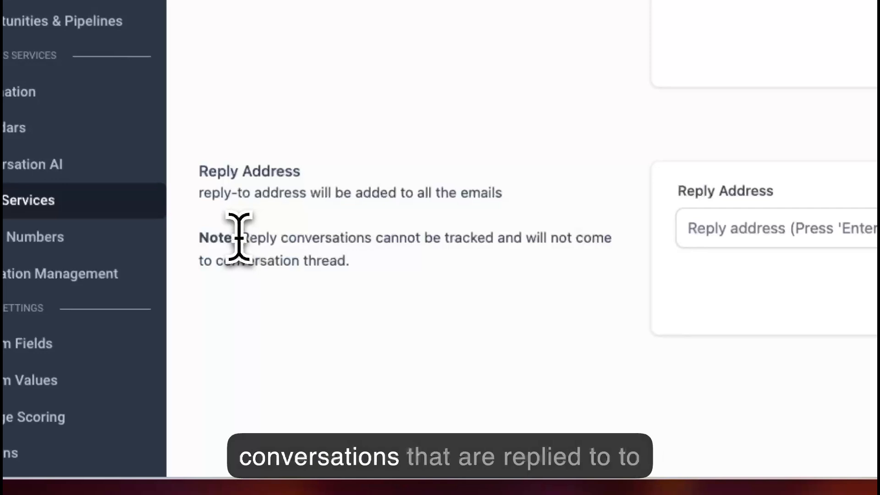
pyautogui.moveTo(238, 237); pyautogui.dragTo(457, 254)
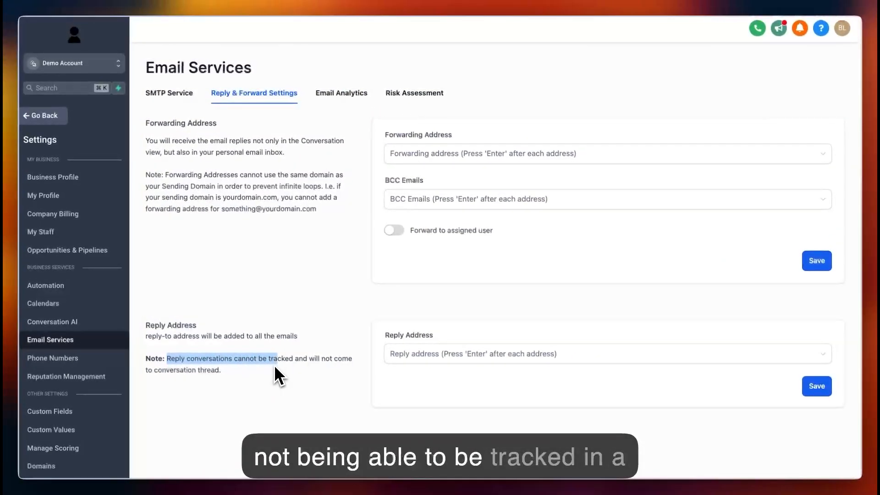
pyautogui.moveTo(275, 376); pyautogui.dragTo(356, 372)
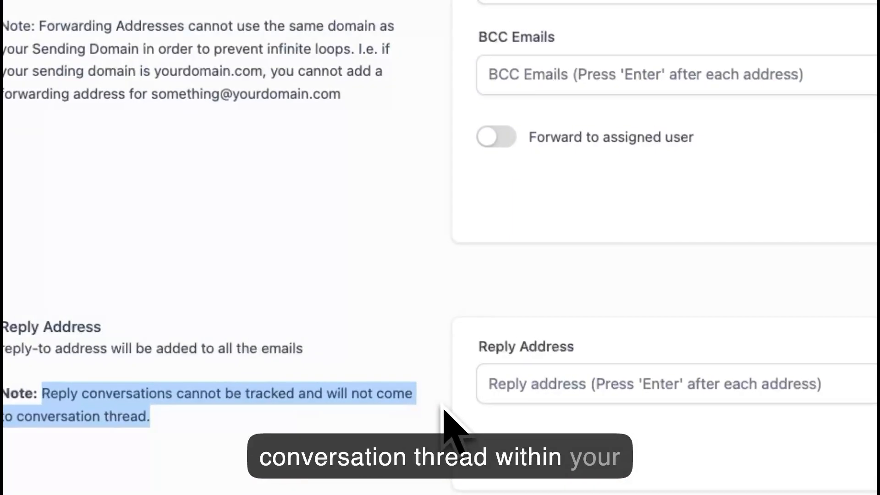
# Review Email Analytics, checking its date range, the Email Source filter options and the Email Report for opened emails.
pyautogui.click(412, 132)
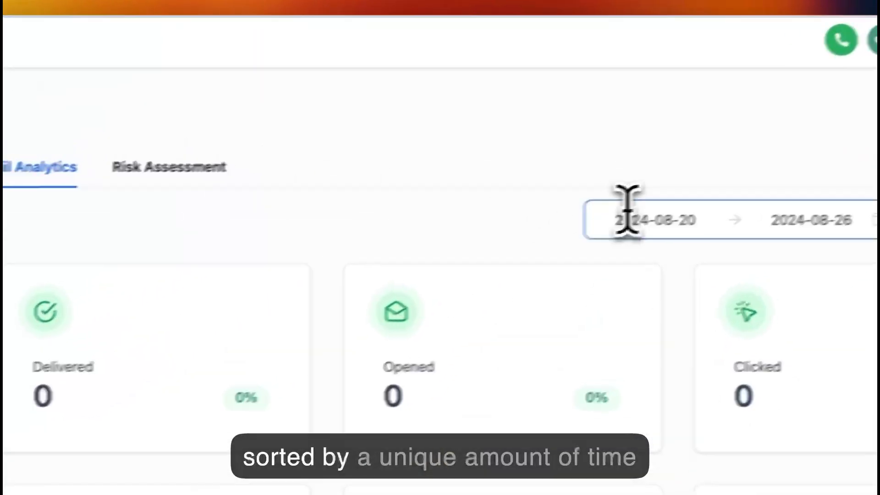
pyautogui.click(628, 211)
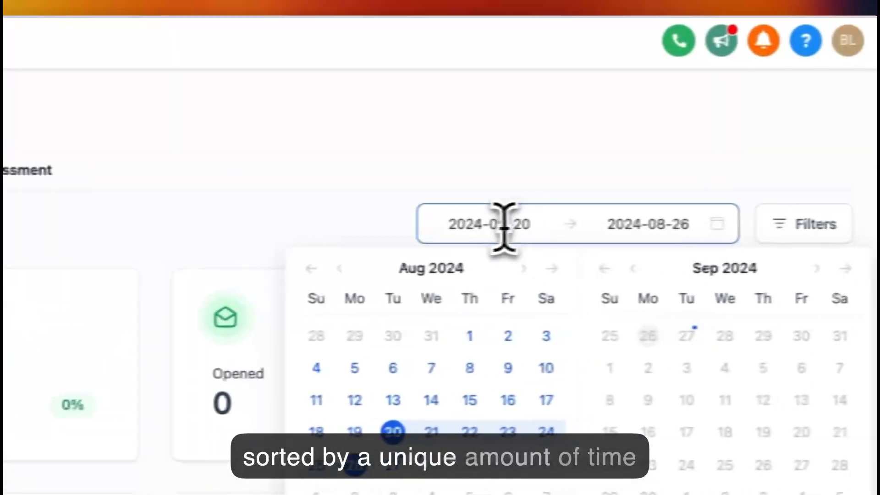
pyautogui.click(805, 222)
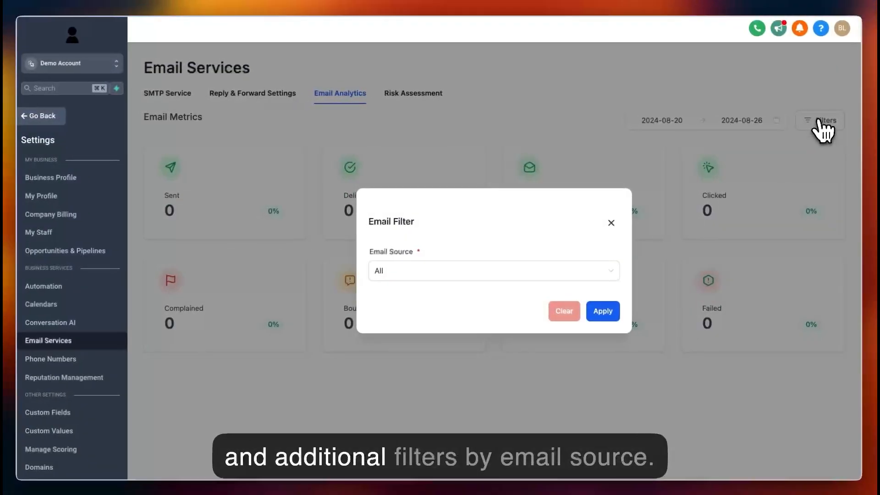
pyautogui.click(548, 278)
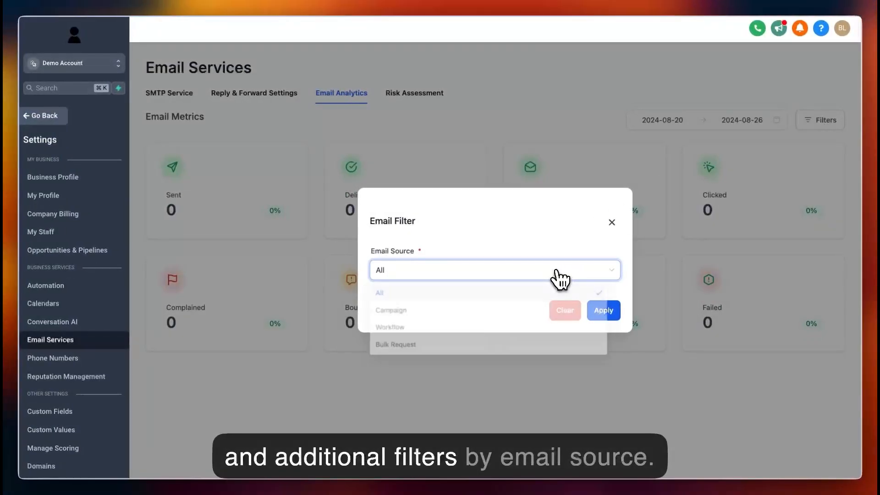
pyautogui.click(612, 223)
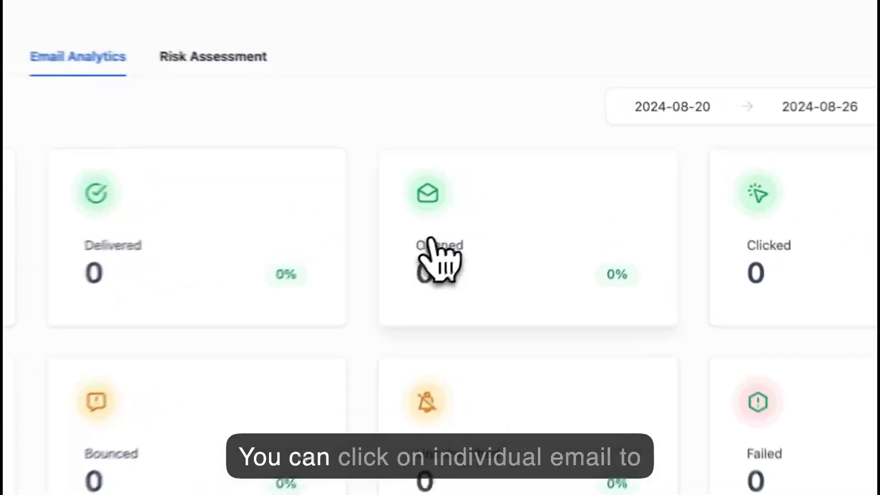
pyautogui.click(514, 237)
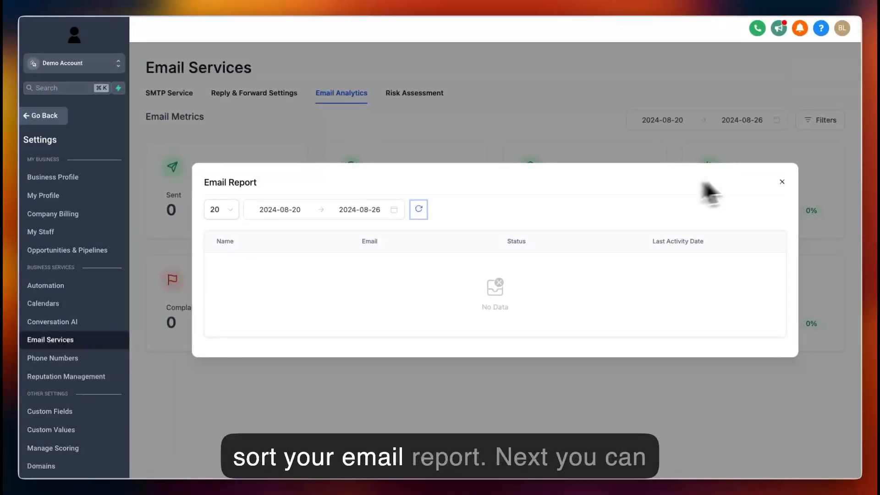
pyautogui.click(782, 188)
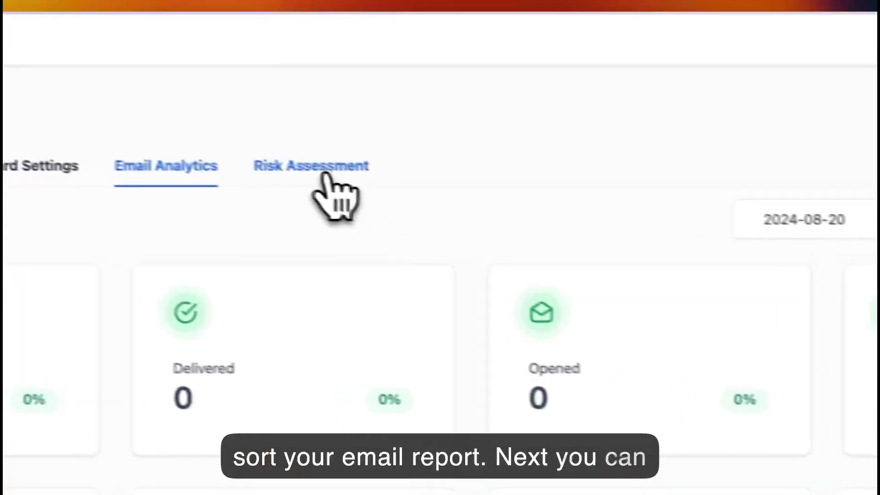
# Open Risk Assessment and read its description about keeping track of email verification.
pyautogui.click(411, 94)
pyautogui.click(338, 177)
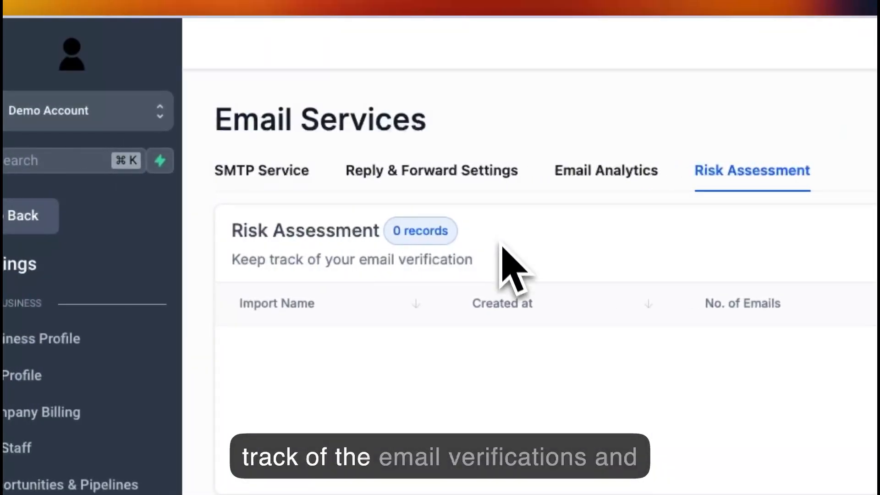
pyautogui.moveTo(498, 261); pyautogui.dragTo(358, 264)
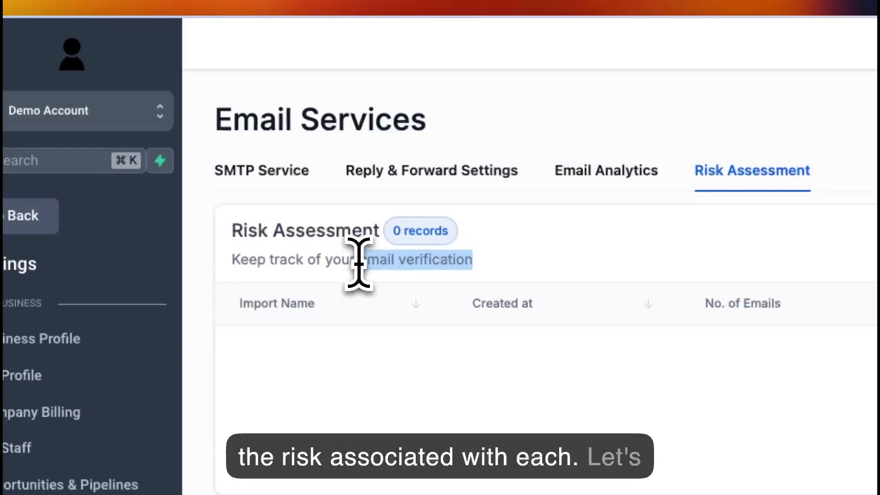
# Check the SMTP Provider field for adding an own email service under SMTP Service, and open the dedicated domain's DNS records.
pyautogui.click(258, 177)
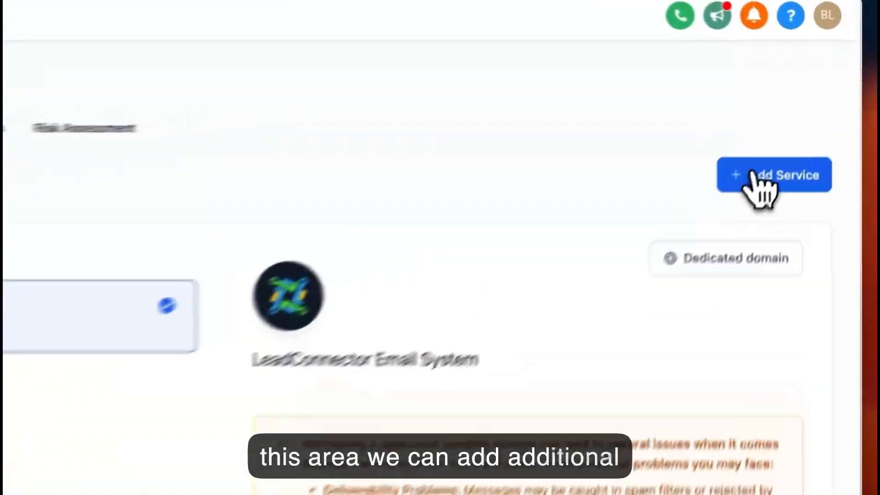
pyautogui.click(841, 125)
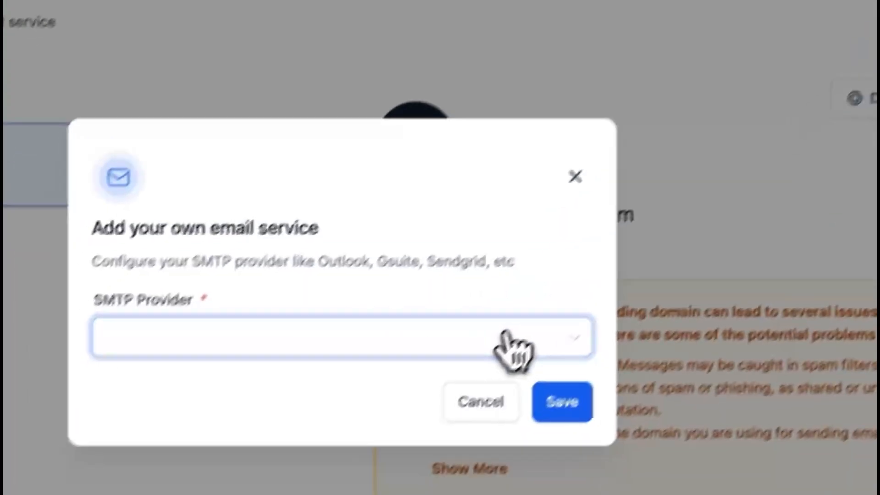
pyautogui.click(508, 335)
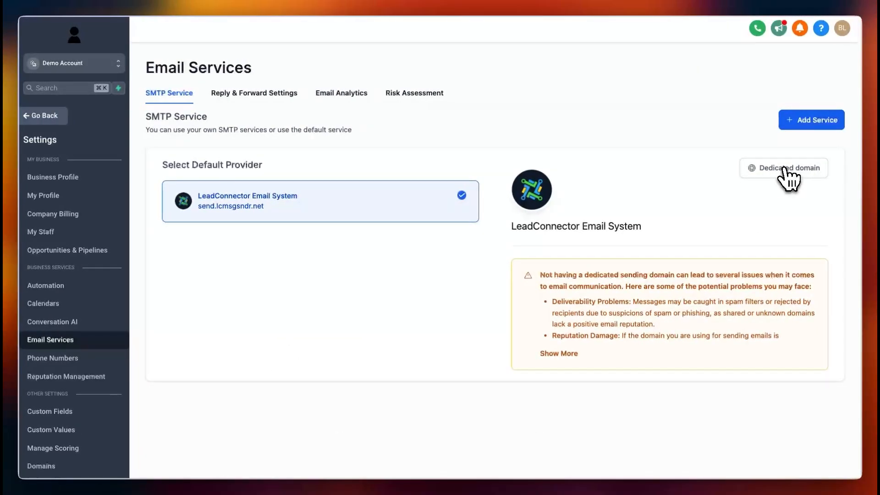
pyautogui.click(784, 168)
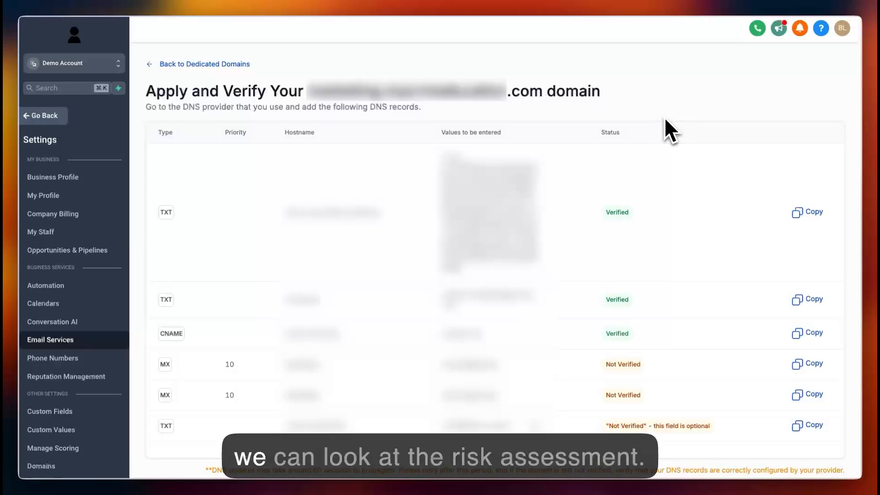